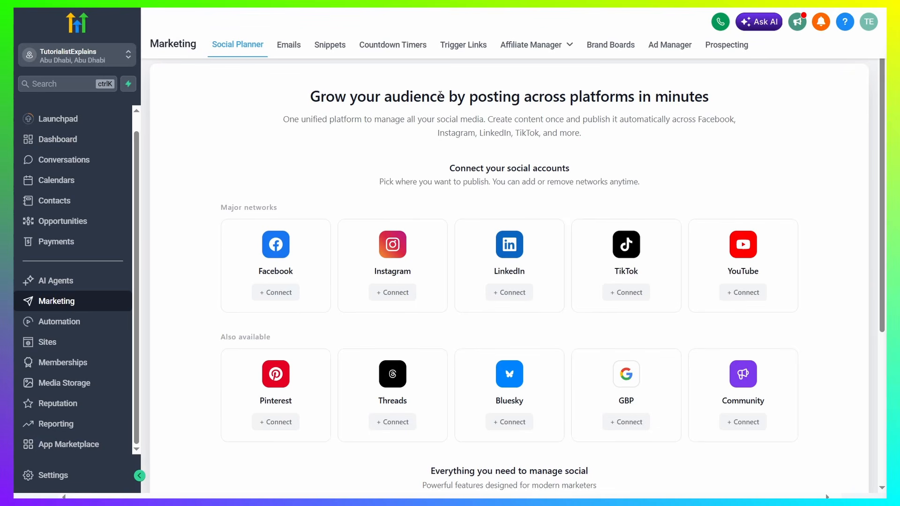
Create a blank email template in the Design editor from the email templates area and dismiss the Email AI assistant
click(290, 47)
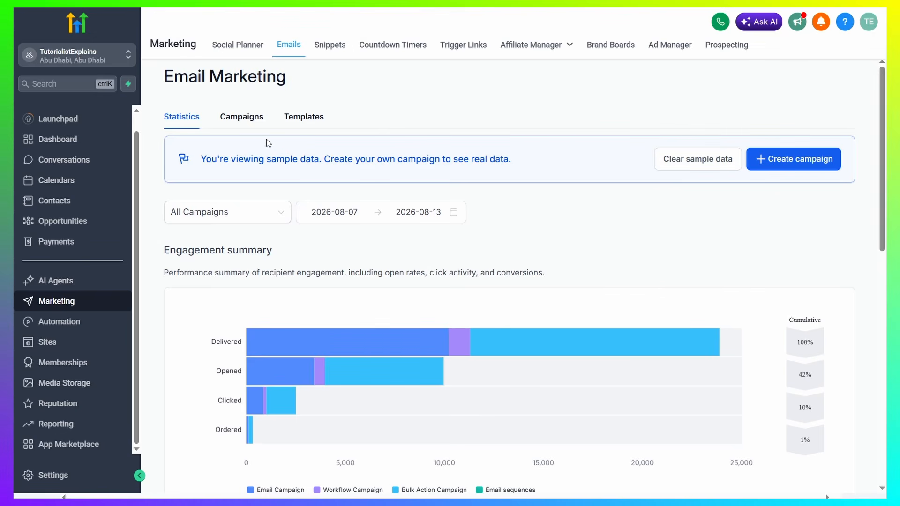
click(243, 116)
click(315, 117)
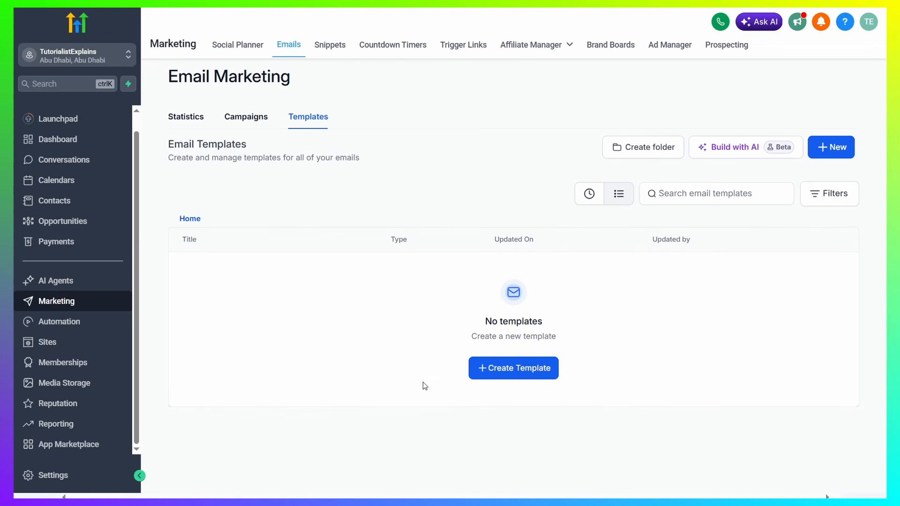
click(837, 153)
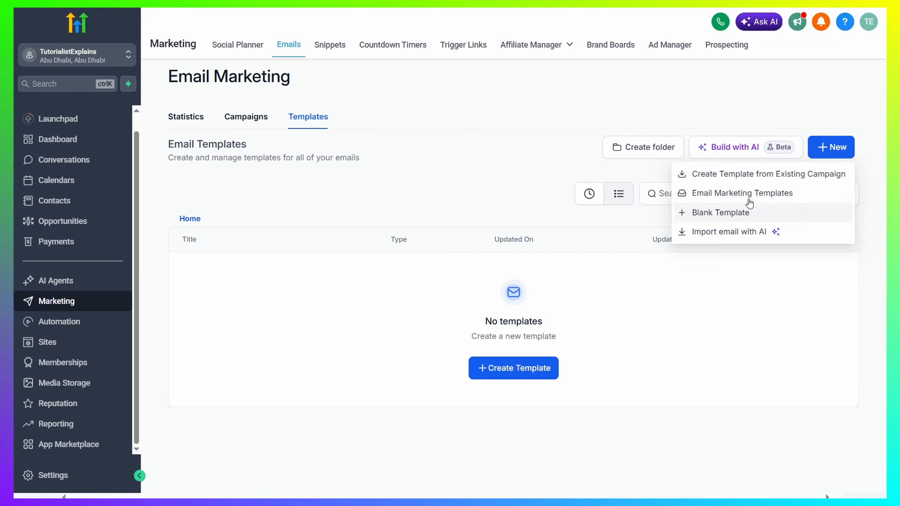
click(720, 213)
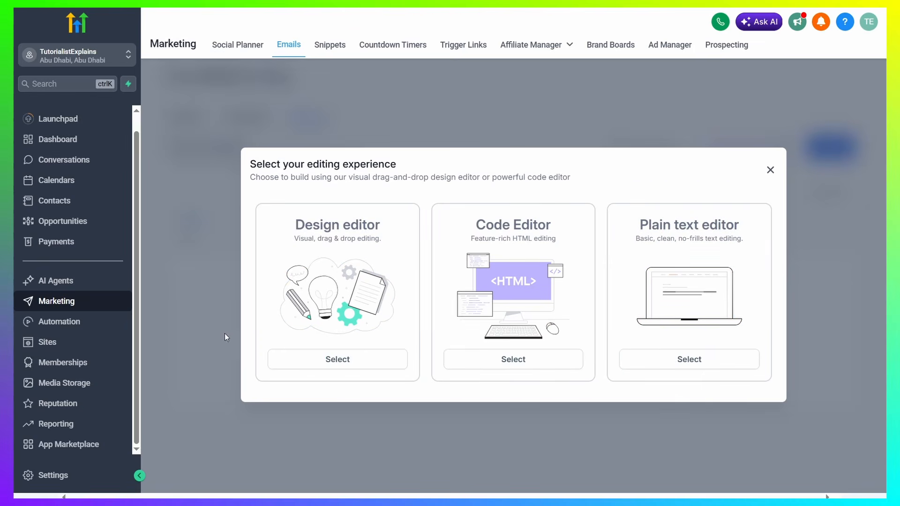
click(327, 358)
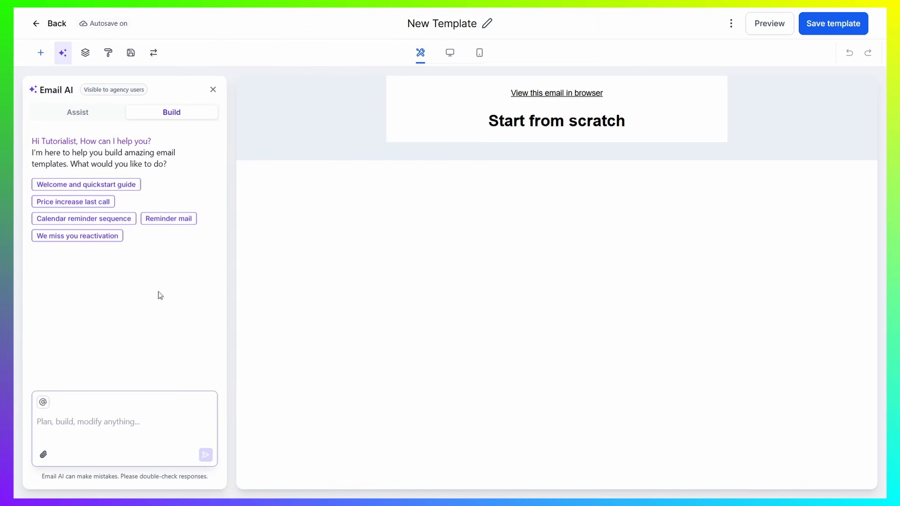
click(211, 94)
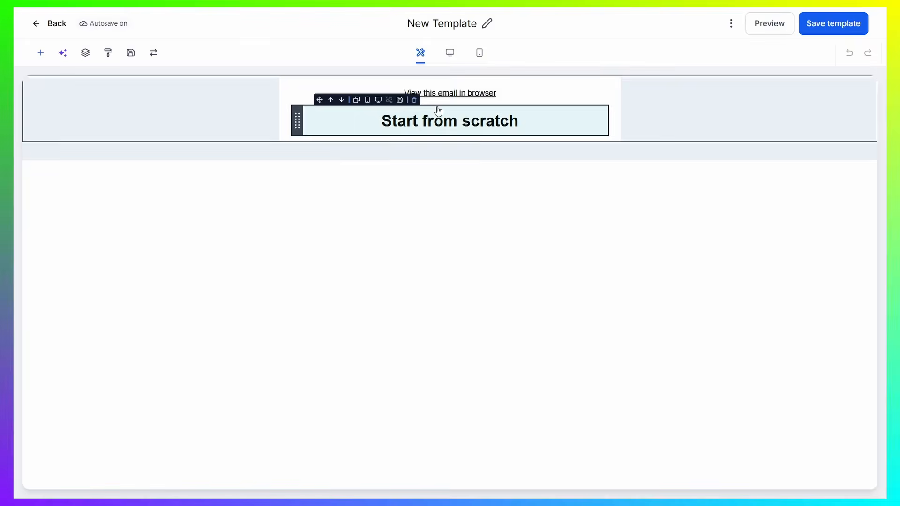
Delete the "View this email in browser" line and replace the "Start from scratch" heading with "Type wahtever"
click(415, 111)
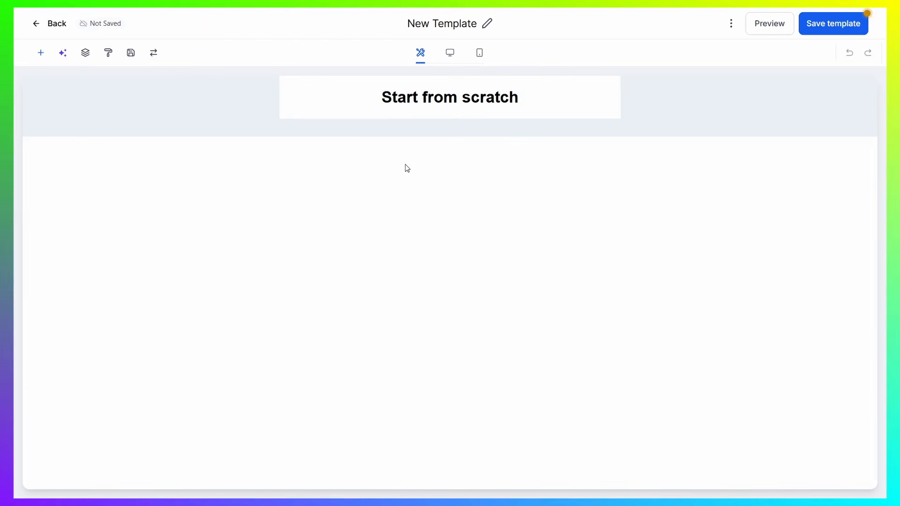
click(539, 120)
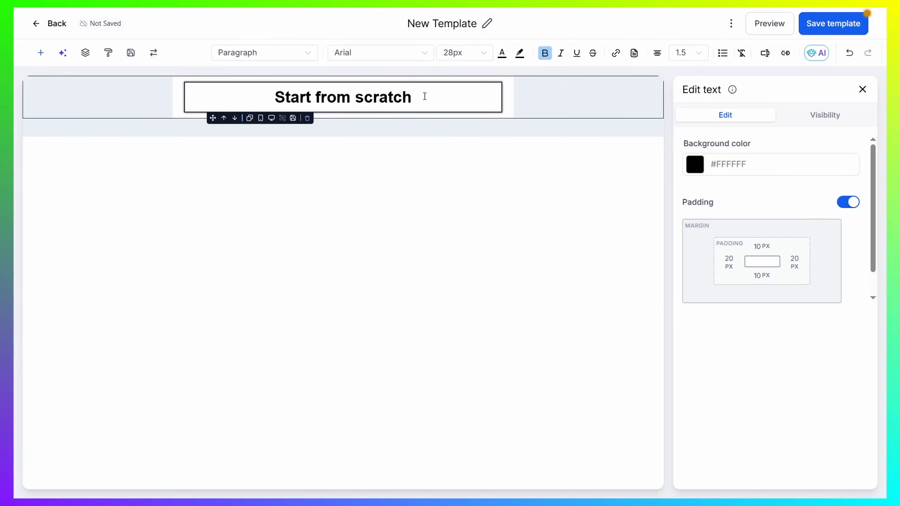
drag(425, 96, 243, 93)
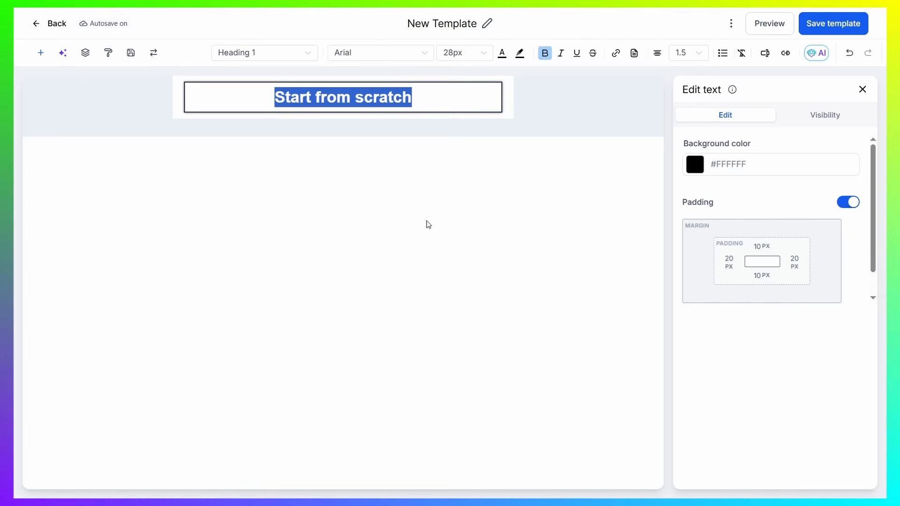
text(Type wahtever)
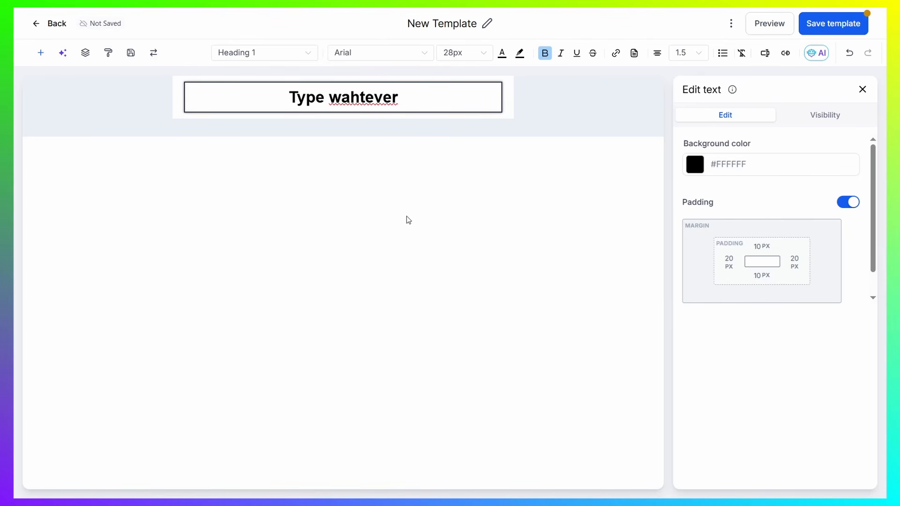
click(544, 97)
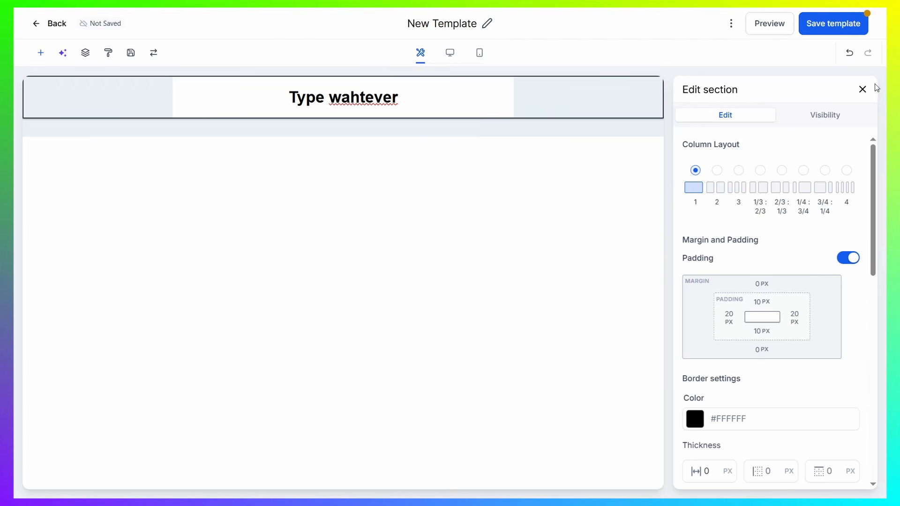
click(863, 90)
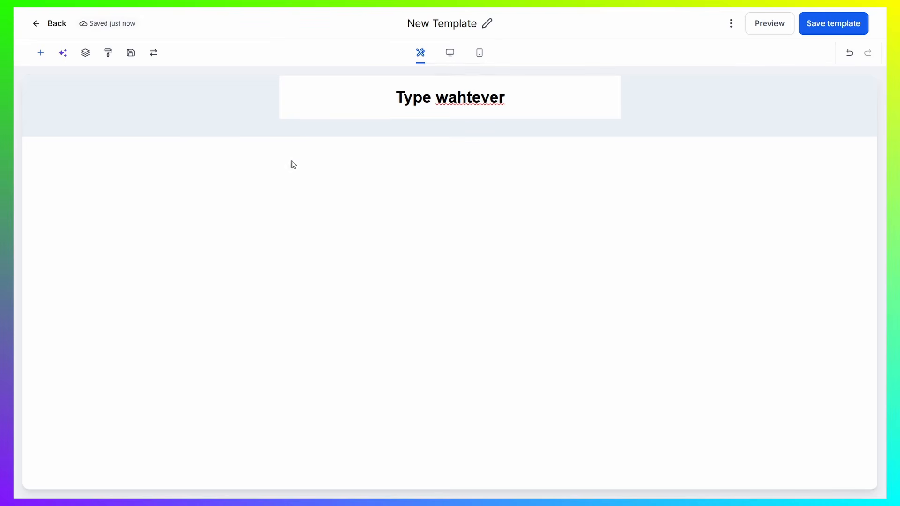
Add a logo element above the heading and replace its placeholder with the TUTORIAL image from the media library
click(45, 56)
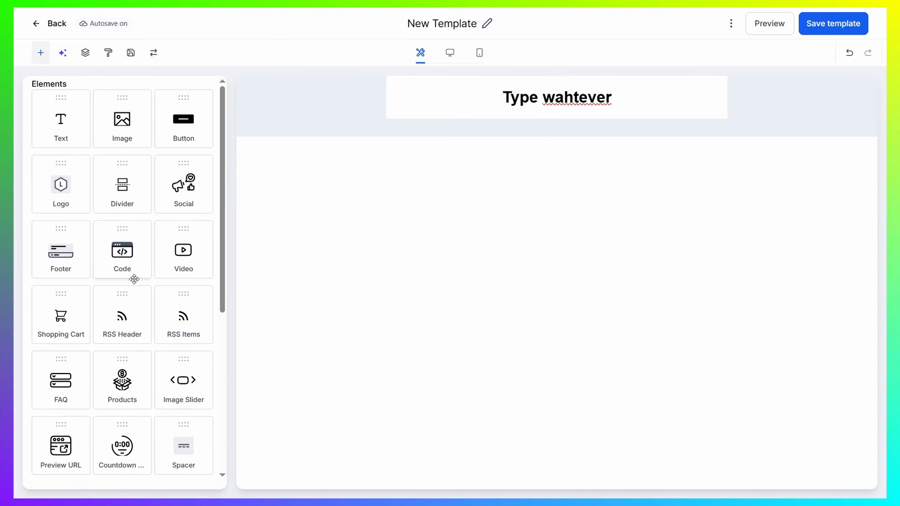
scroll(133, 277, down, 5)
scroll(117, 180, up, 5)
drag(59, 186, 469, 86)
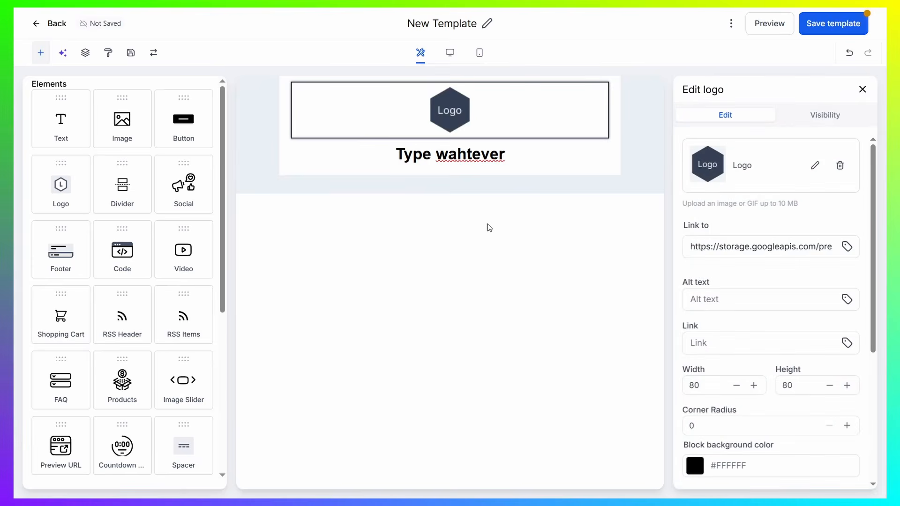
click(816, 167)
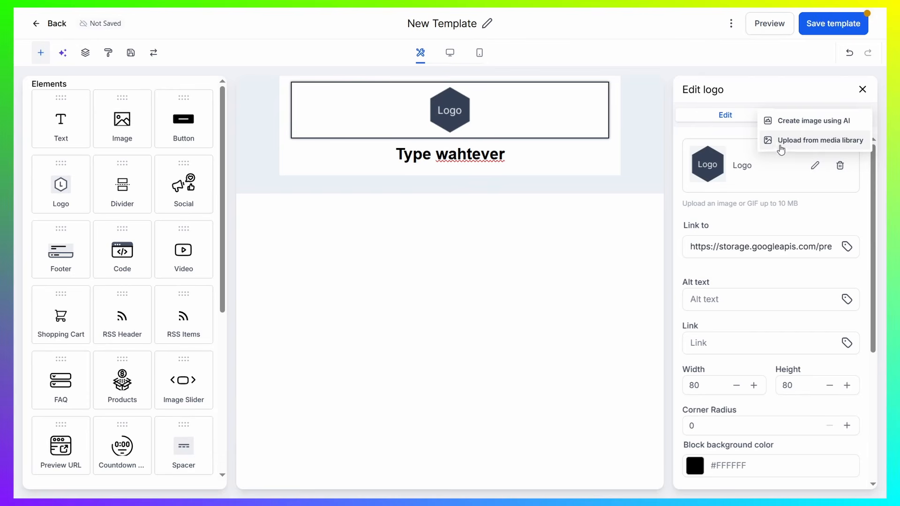
click(804, 142)
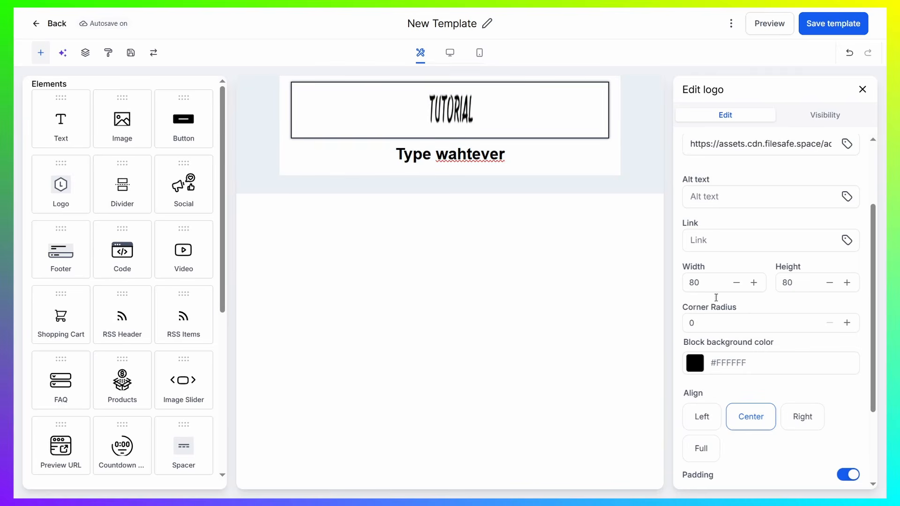
Set the logo's width to 83 and close its settings
click(765, 330)
scroll(767, 332, down, 3)
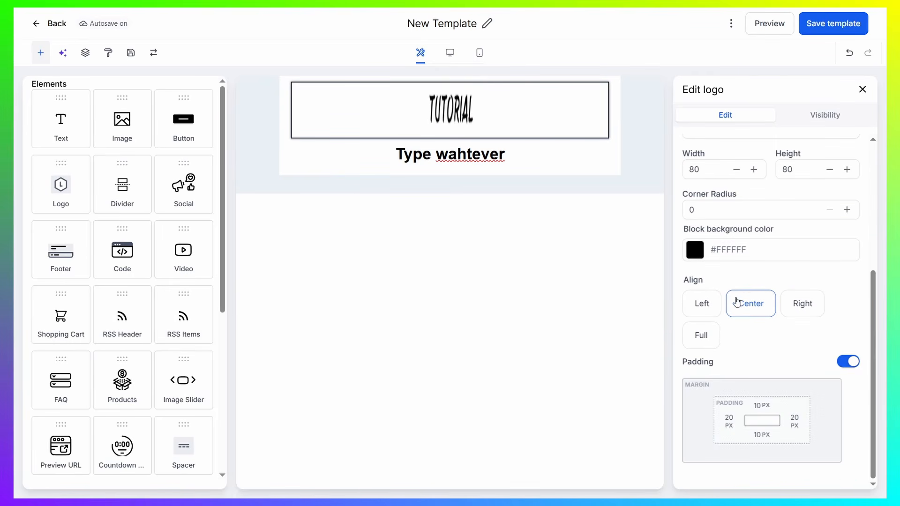
click(737, 170)
click(737, 170)
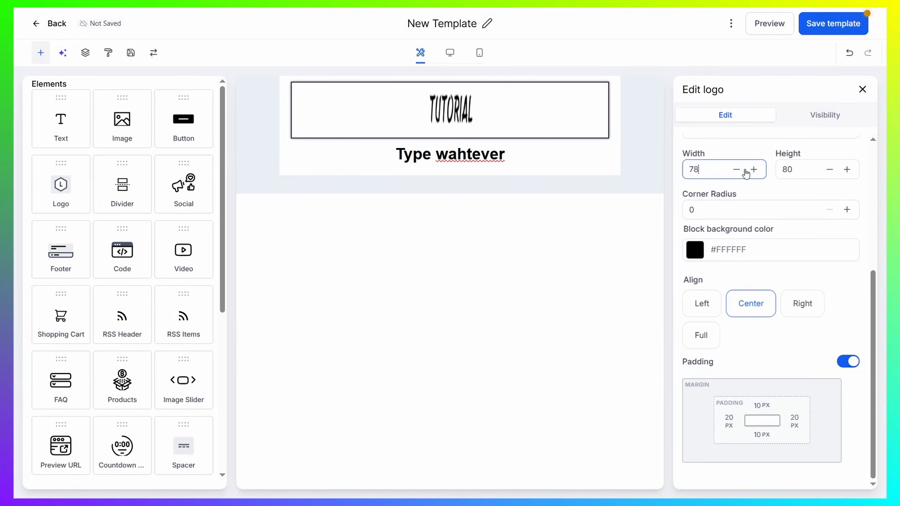
click(754, 170)
click(754, 169)
click(754, 169)
click(754, 170)
click(755, 170)
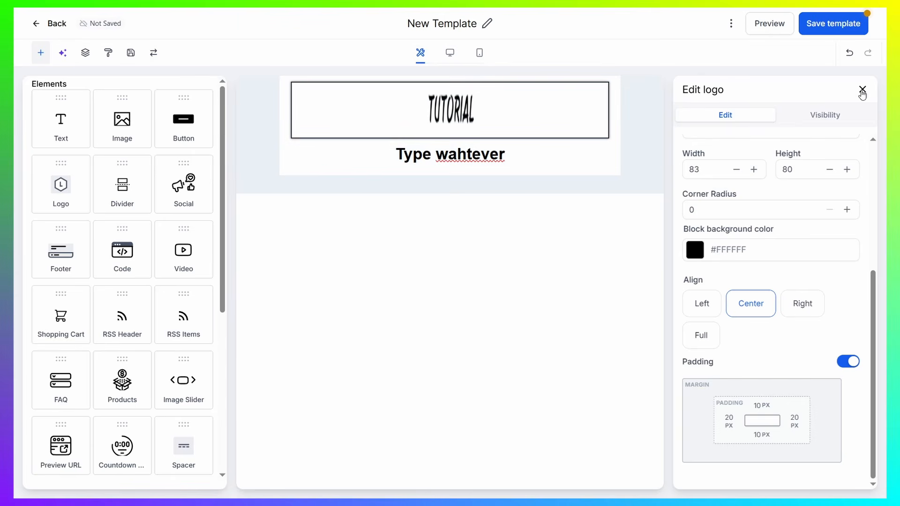
click(863, 90)
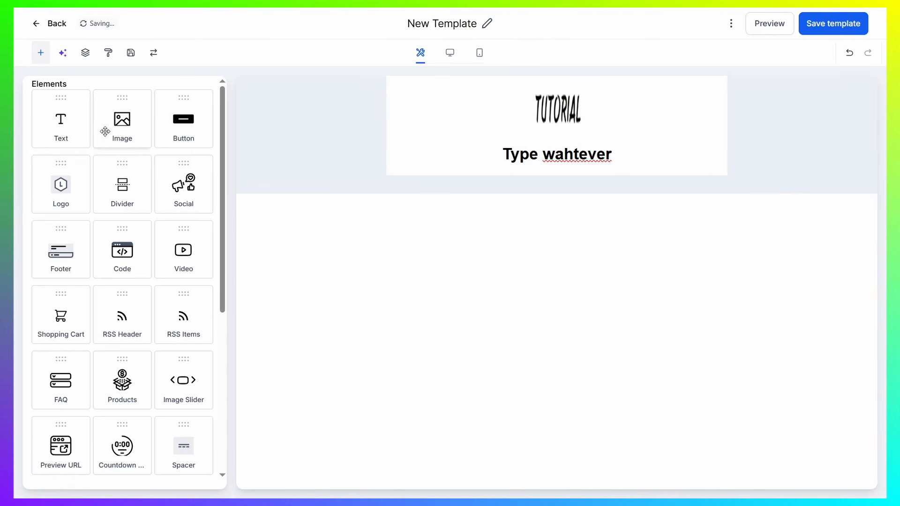
Add a text element, move it below the "Type wahtever" heading and clear its placeholder text
drag(64, 130, 553, 159)
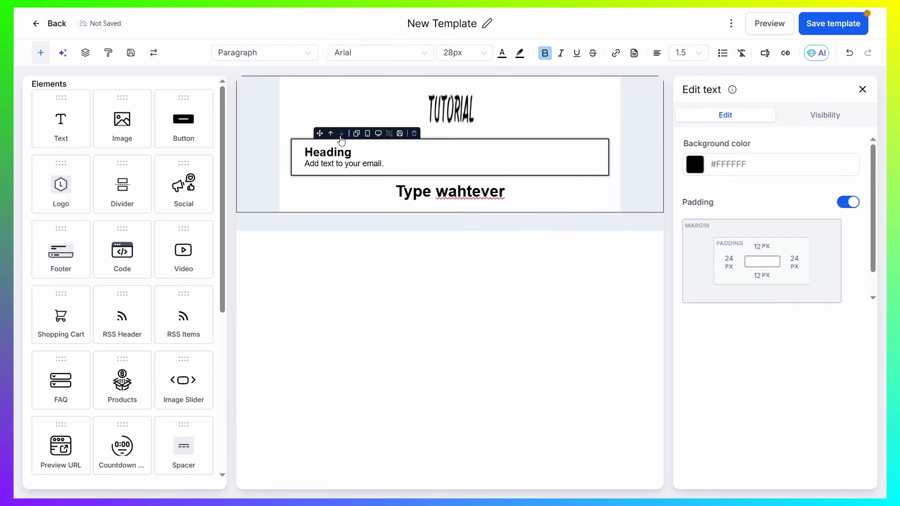
click(342, 134)
click(442, 188)
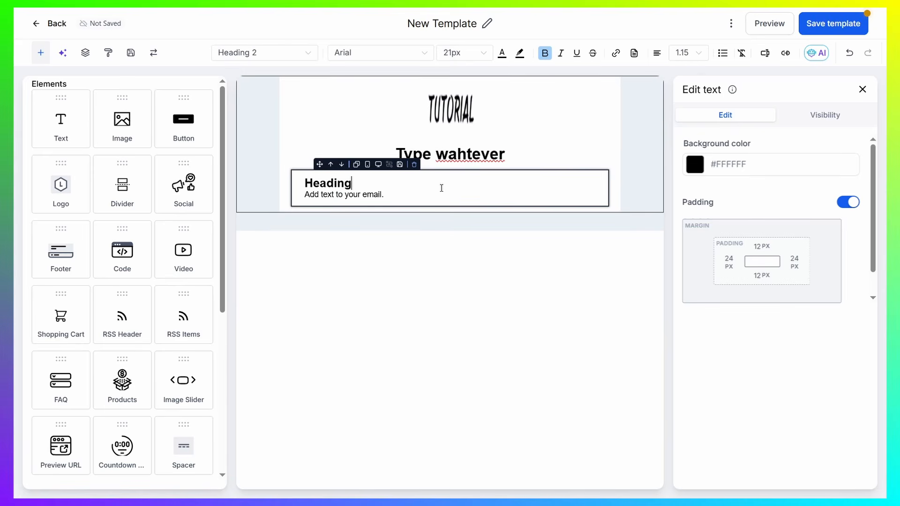
drag(406, 196, 219, 192)
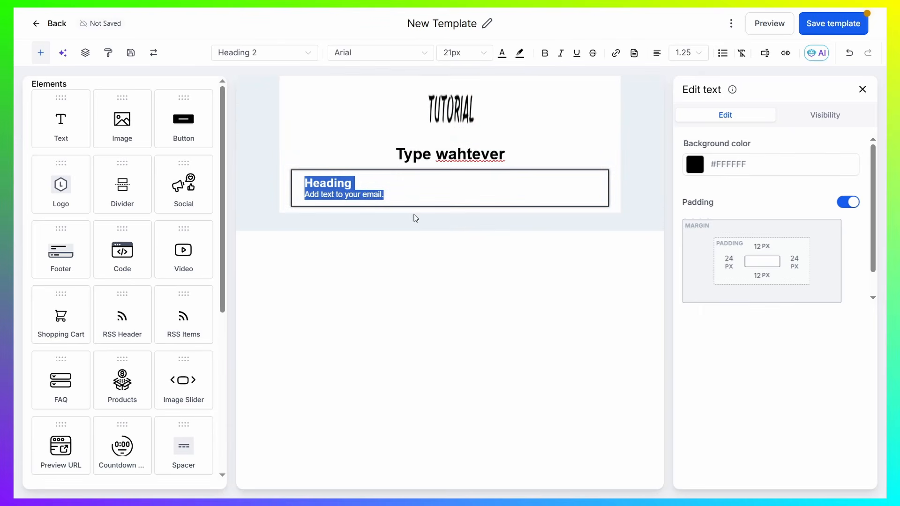
key(BackSpace)
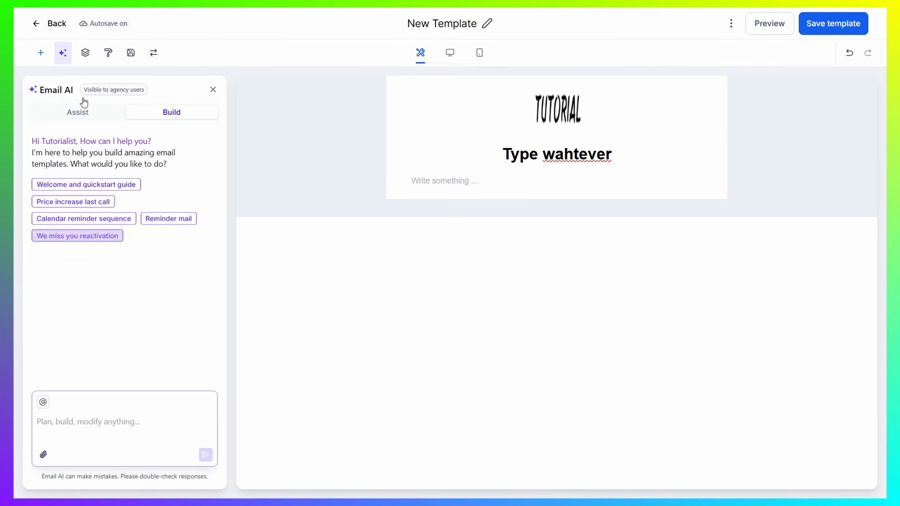
Generate the email with Email AI's "We miss you reactivation" suggestion and review the generated sections down to the footer
click(111, 244)
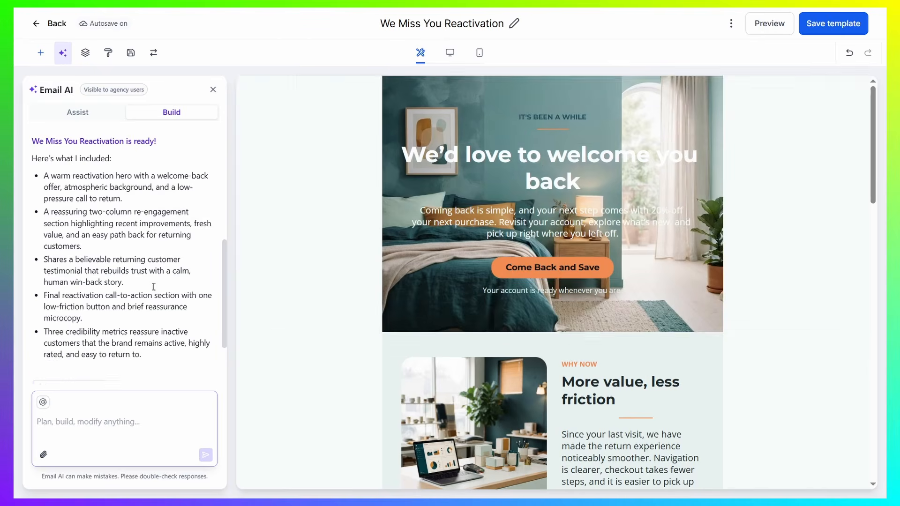
scroll(614, 275, down, 5)
scroll(614, 275, down, 15)
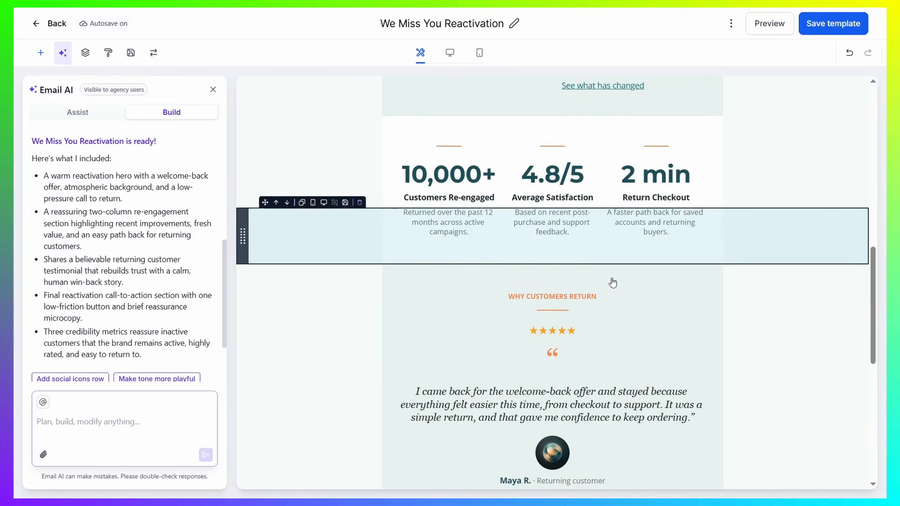
scroll(662, 329, up, 10)
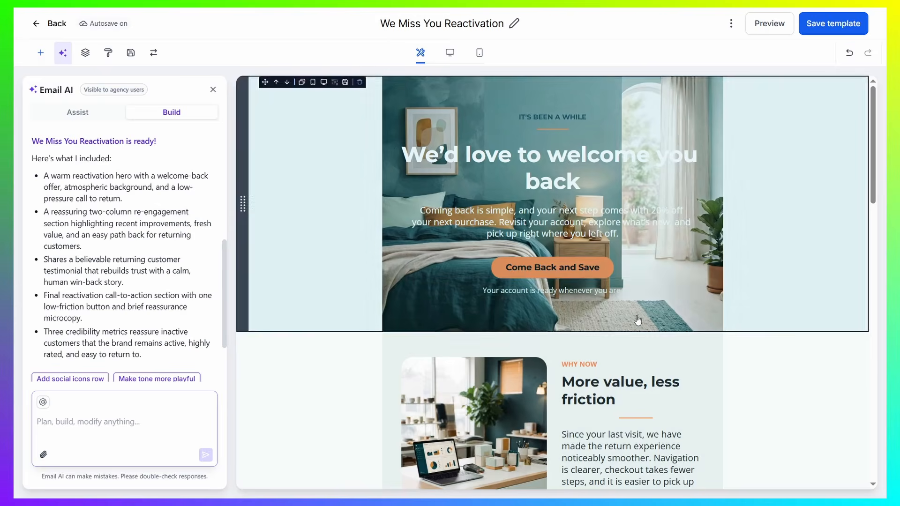
scroll(772, 349, down, 1)
scroll(772, 349, down, 7)
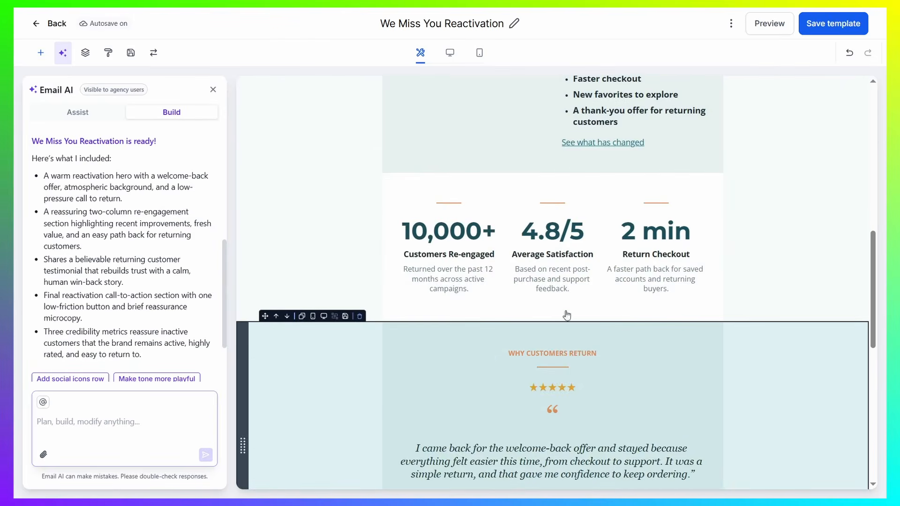
scroll(623, 179, down, 7)
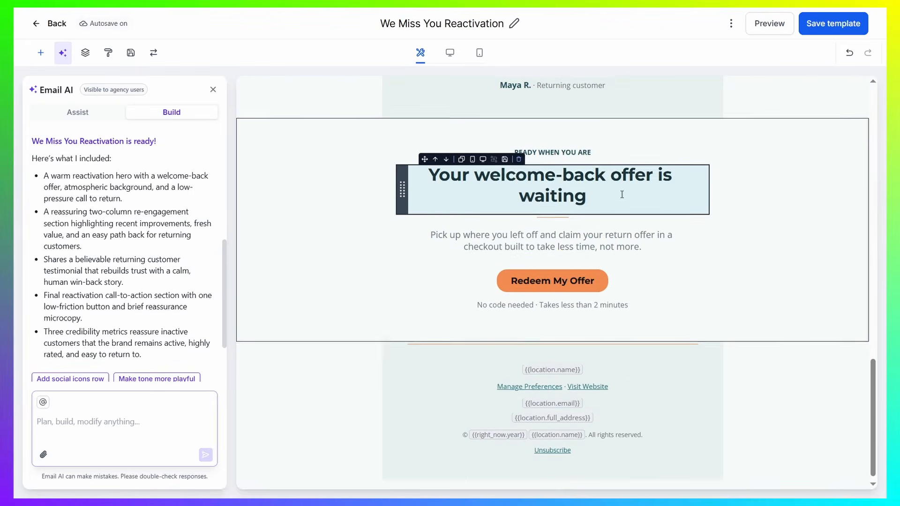
Save the We Miss You Reactivation template
click(829, 28)
scroll(728, 244, up, 4)
scroll(727, 249, up, 12)
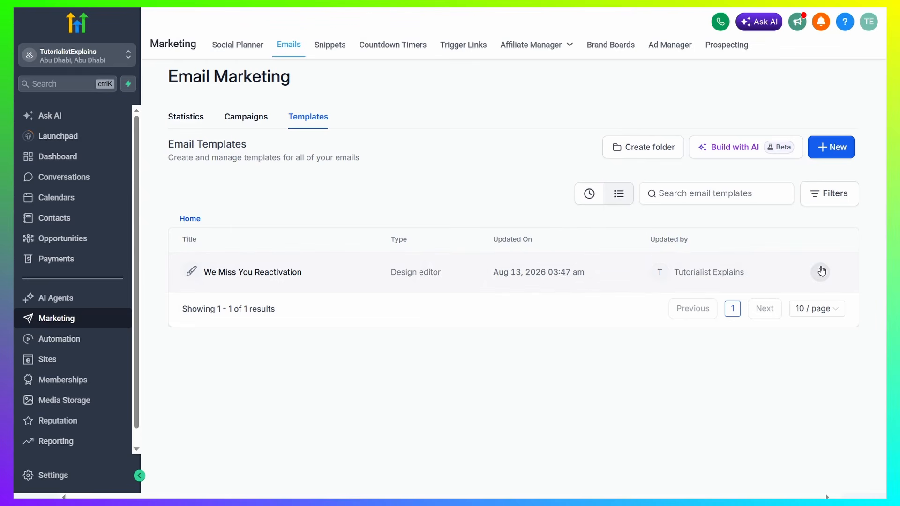
Create an email campaign from the We Miss You Reactivation template and proceed to its send or schedule settings
click(246, 116)
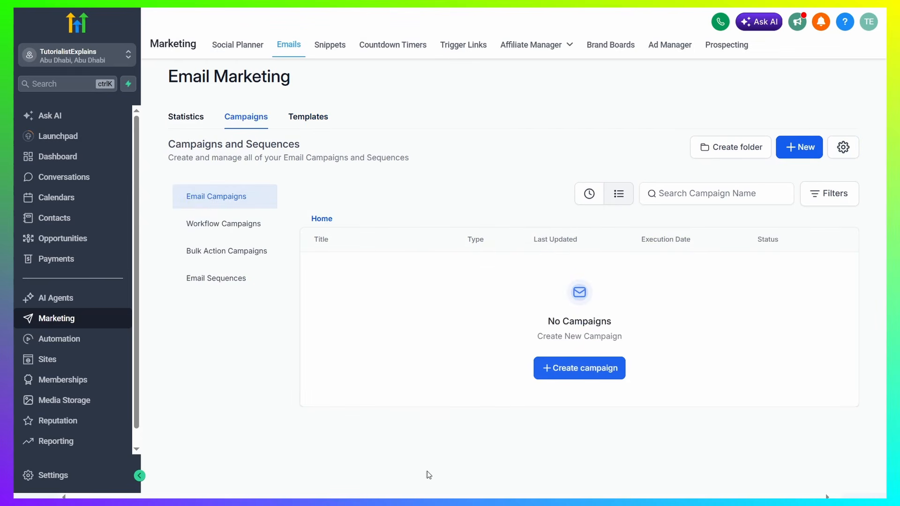
click(563, 368)
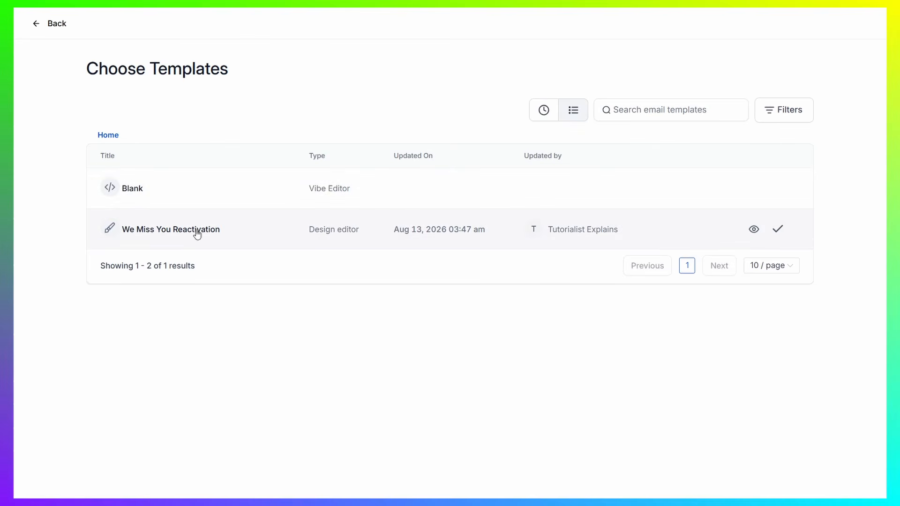
click(778, 229)
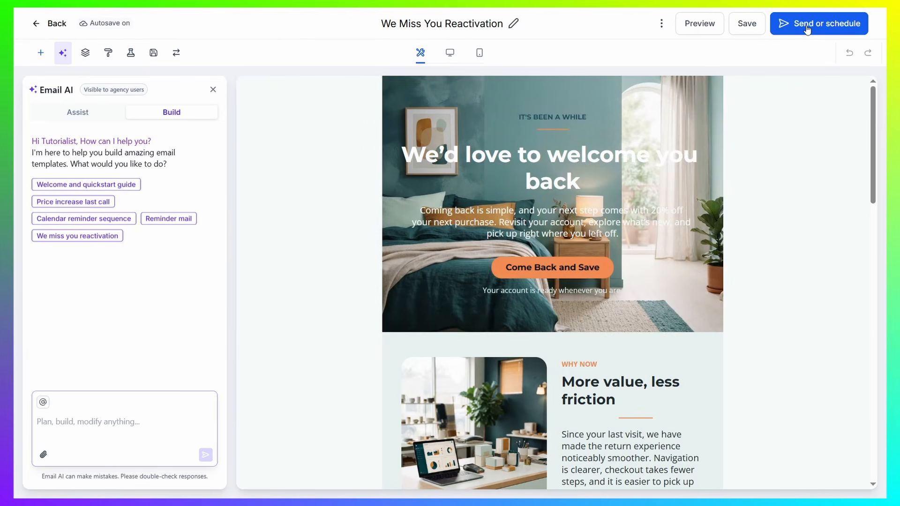
click(807, 30)
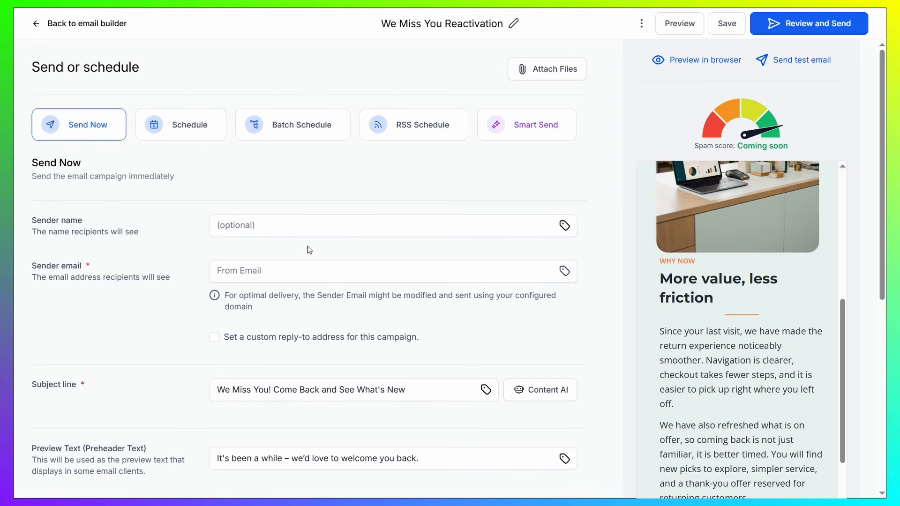
Examine the campaign's Send Now settings, including sender name, sender email, subject line, preview text and recipients
click(306, 232)
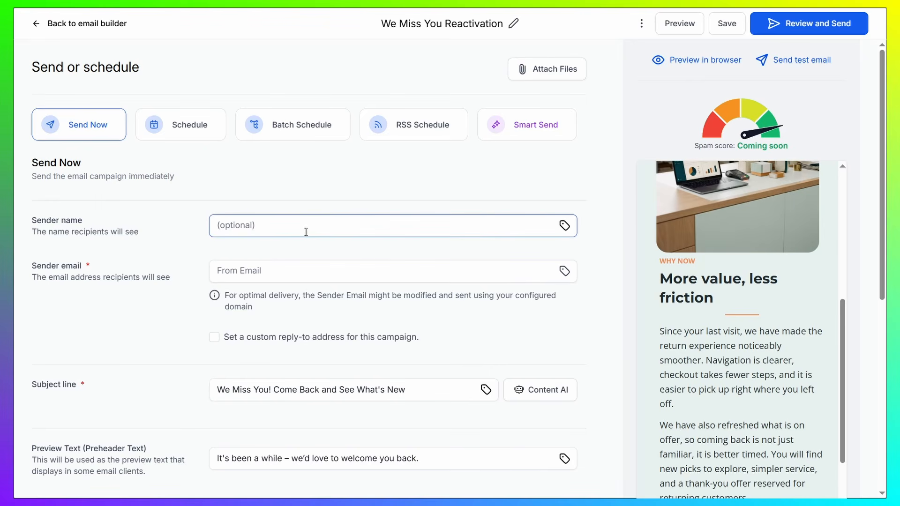
click(86, 277)
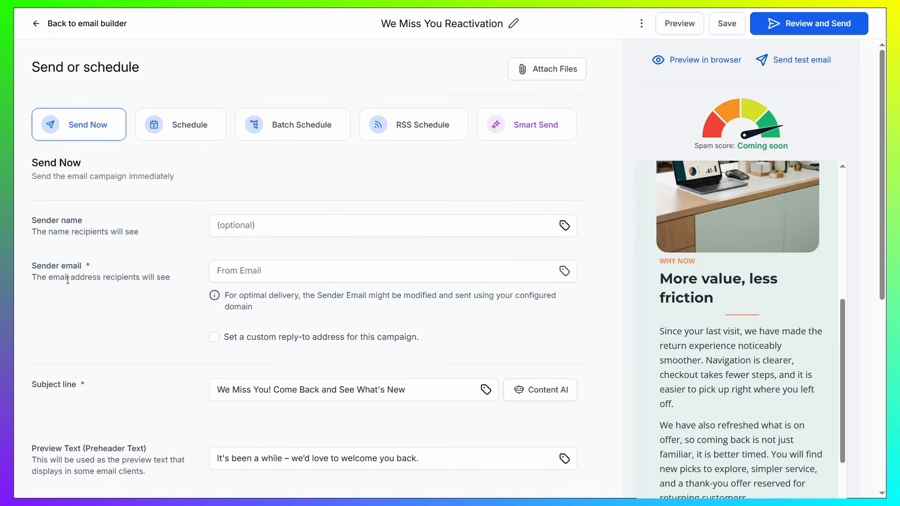
click(310, 263)
scroll(288, 266, down, 2)
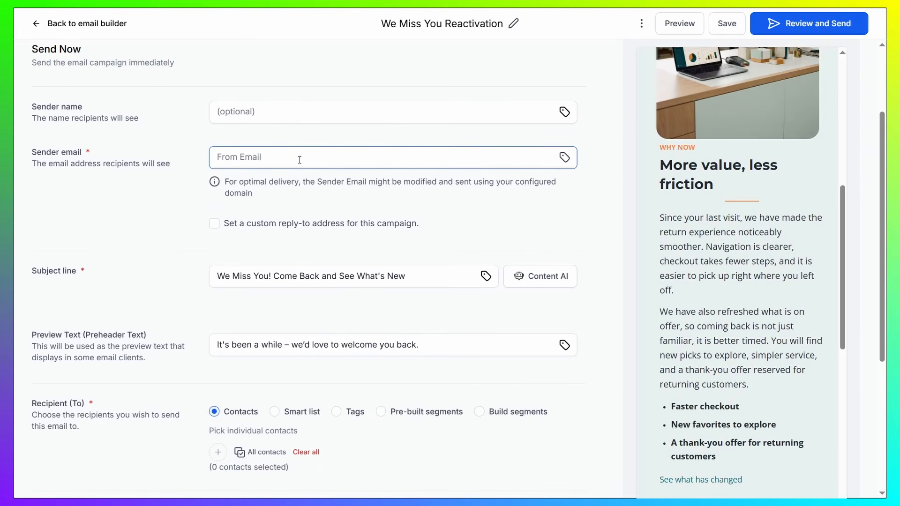
scroll(300, 160, down, 2)
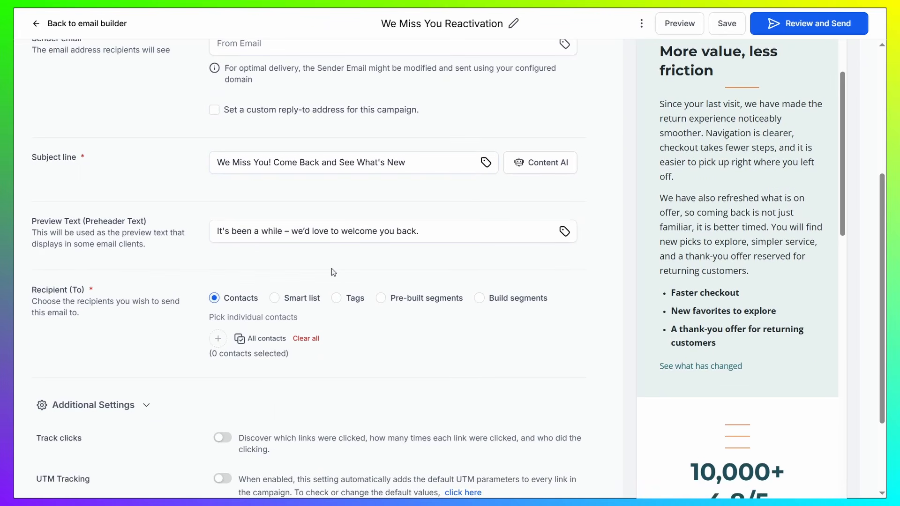
drag(418, 165, 99, 164)
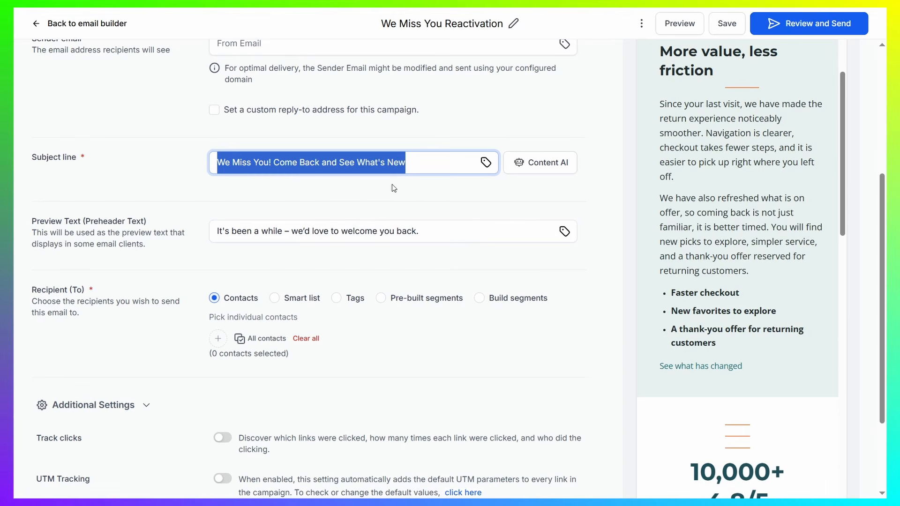
click(435, 187)
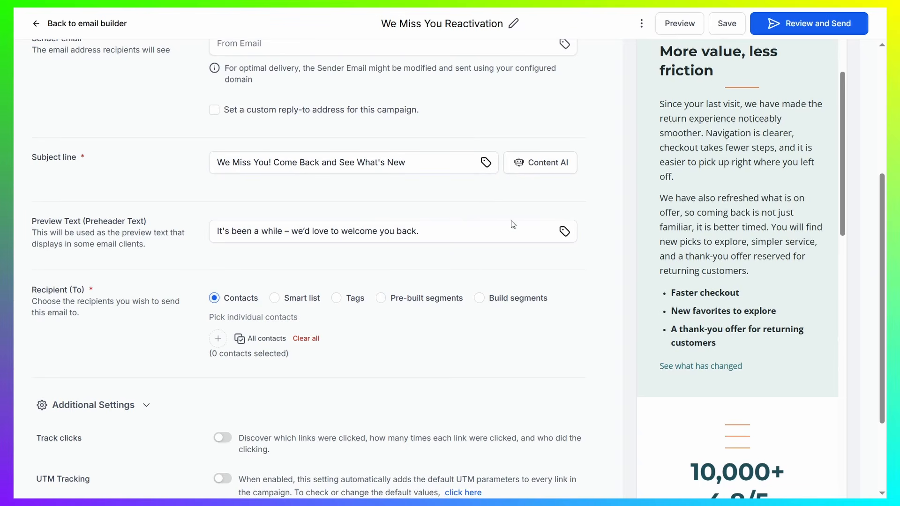
scroll(539, 265, up, 5)
scroll(588, 267, down, 5)
Replace the subject line with the contact's First Name custom value and dismiss its default text option
click(485, 164)
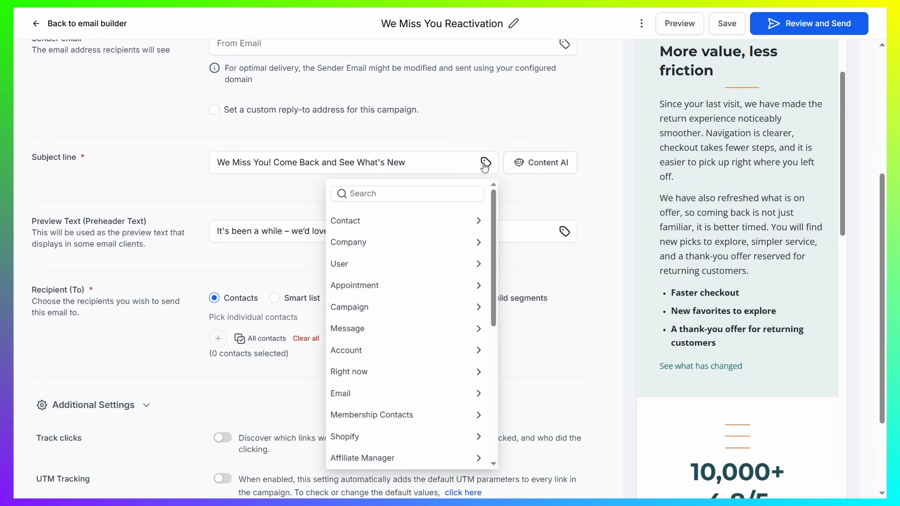
click(479, 221)
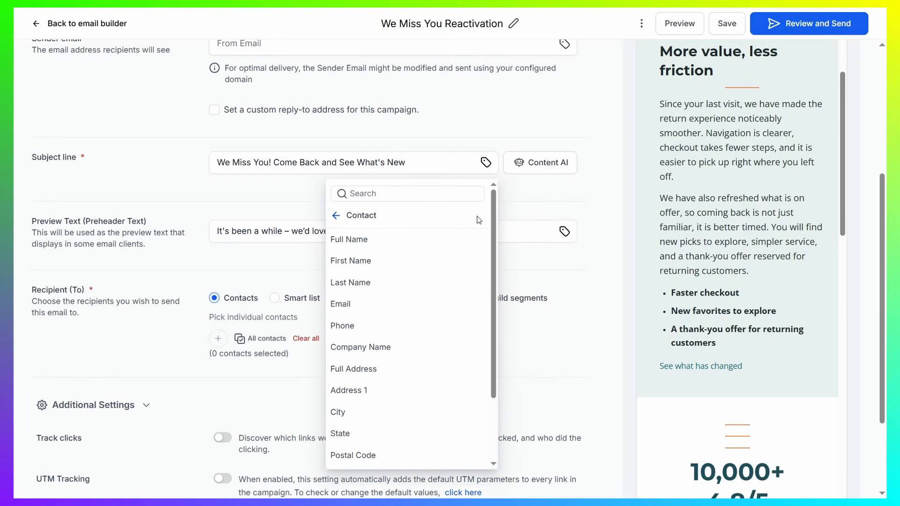
click(366, 265)
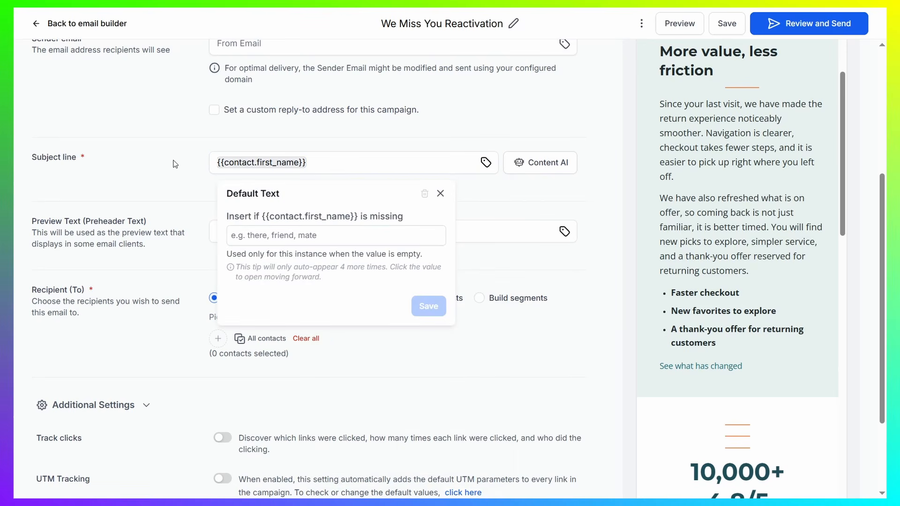
click(334, 166)
drag(289, 169, 118, 172)
click(180, 175)
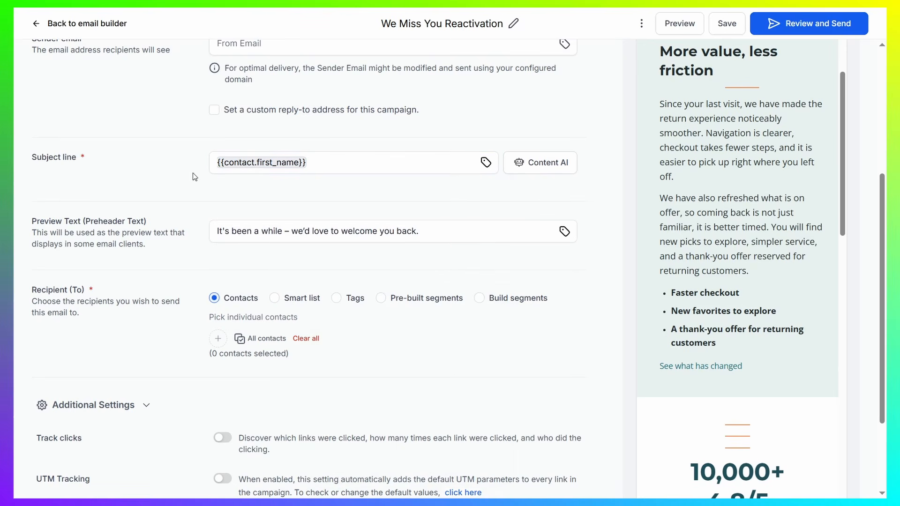
Add the greeting "Hey" before the first name value so the subject line reads "Hey {{contact.first_name}}"
click(357, 164)
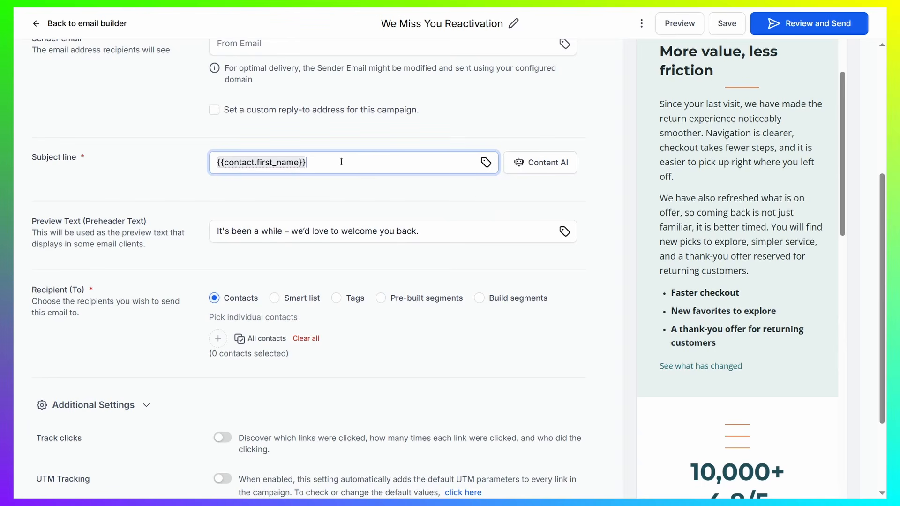
drag(342, 162, 176, 164)
click(176, 165)
click(323, 161)
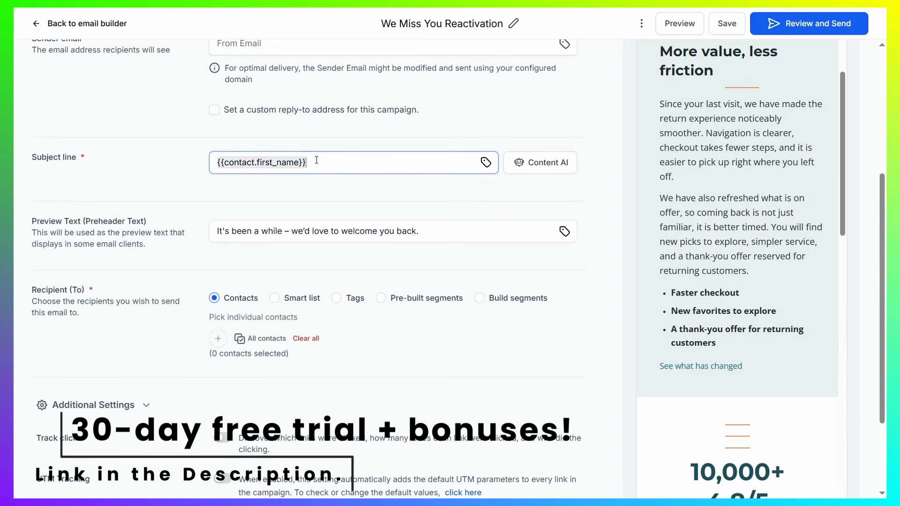
drag(316, 160, 88, 160)
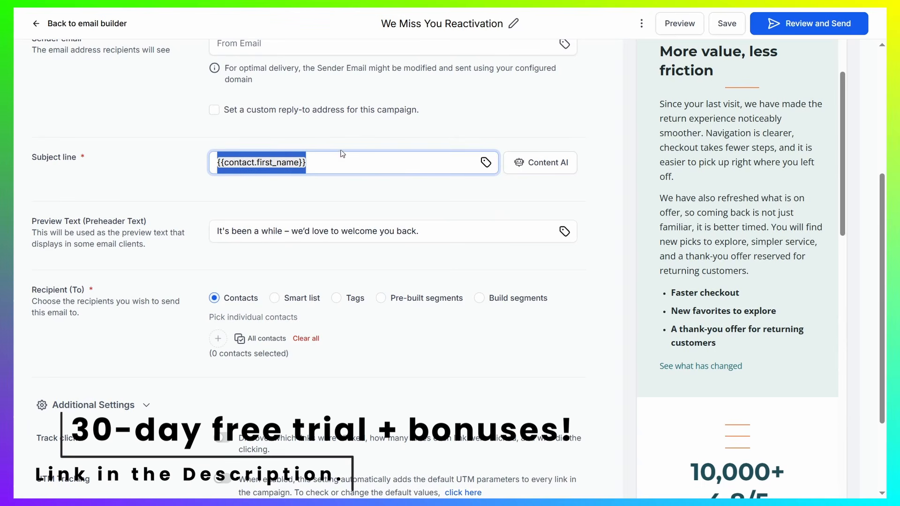
click(423, 133)
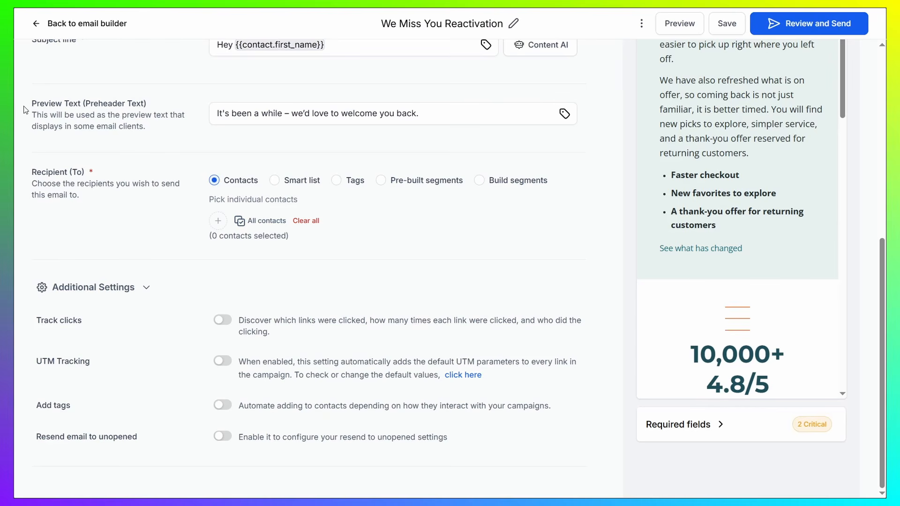
Try selecting all contacts as recipients, clear the selection and look through the individual contact picker
drag(24, 105, 122, 95)
click(123, 81)
click(266, 221)
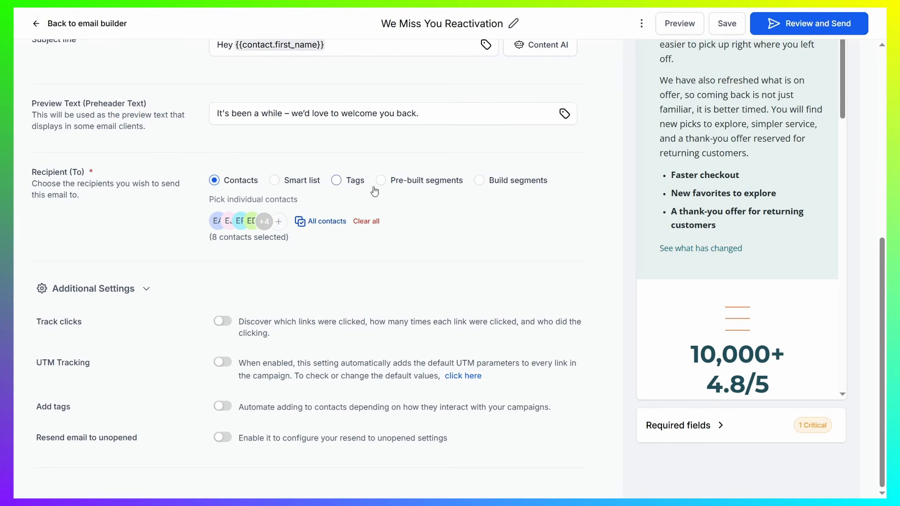
click(368, 222)
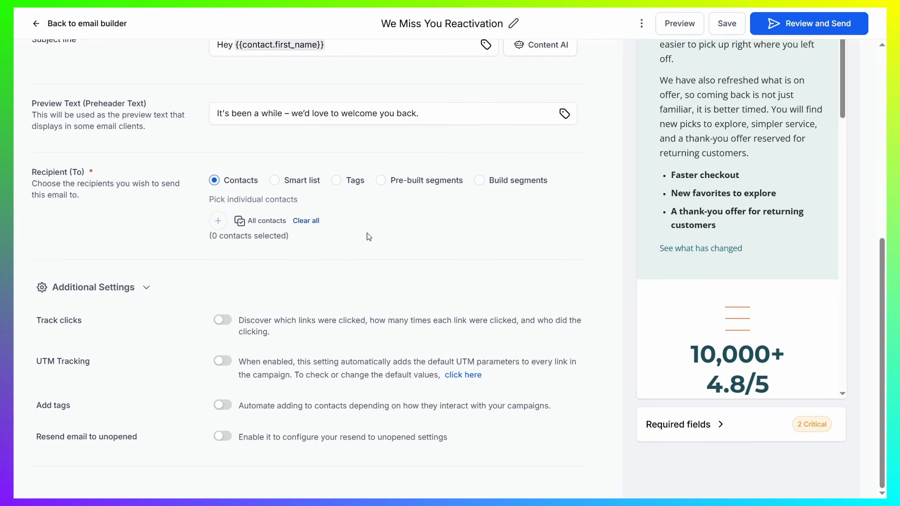
click(218, 221)
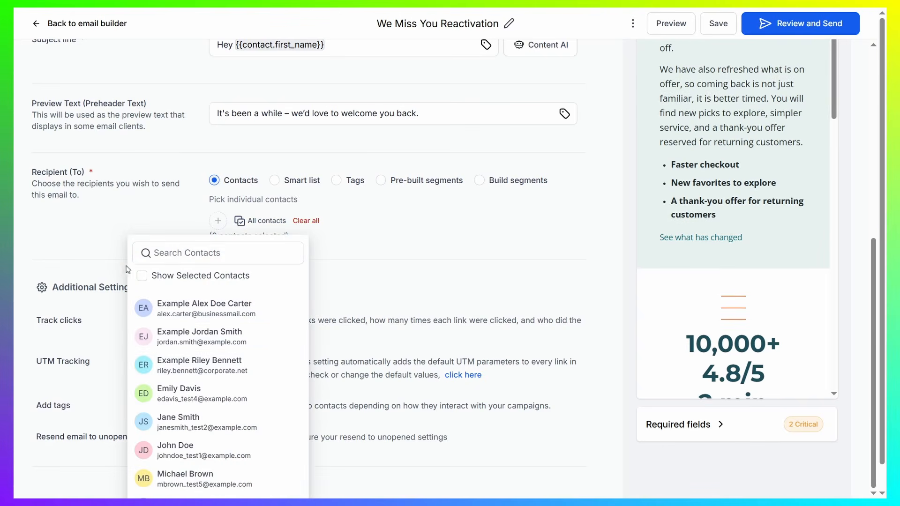
click(104, 235)
Target the campaign's recipients by tag, using the database-reactivation tag
click(336, 181)
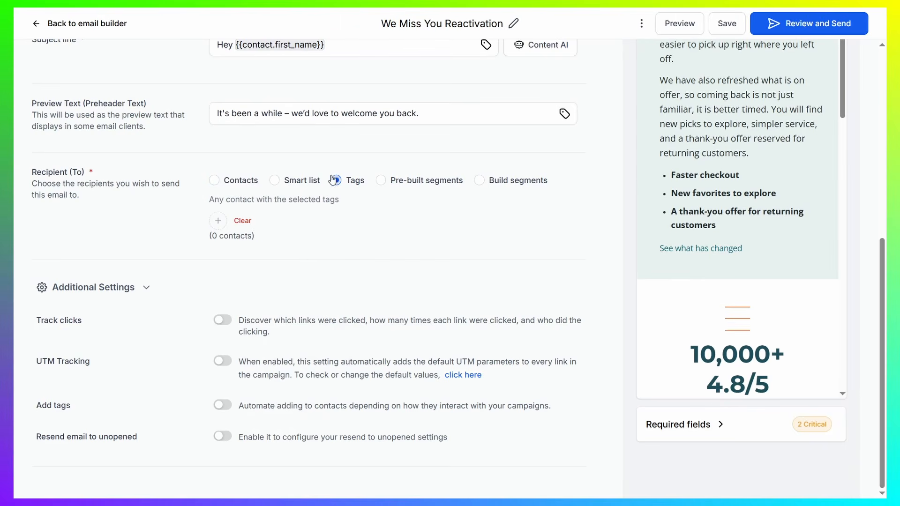
click(218, 221)
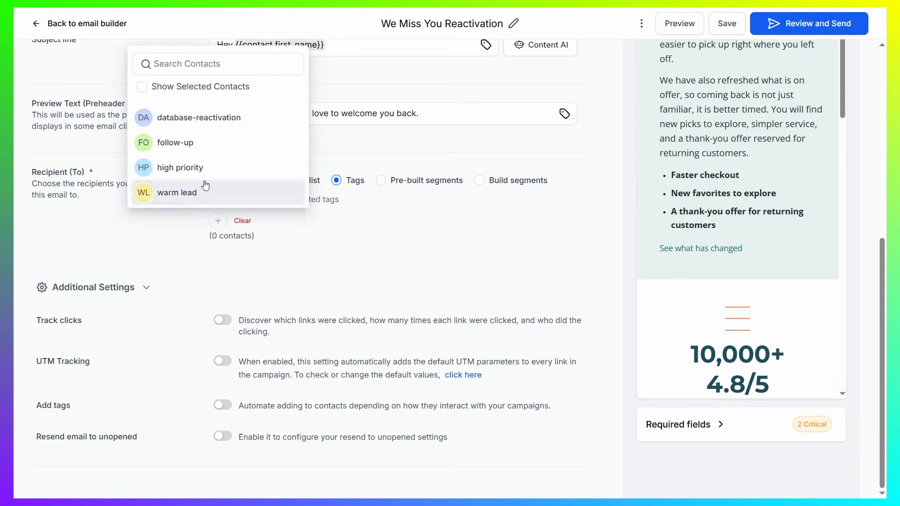
click(208, 129)
click(148, 237)
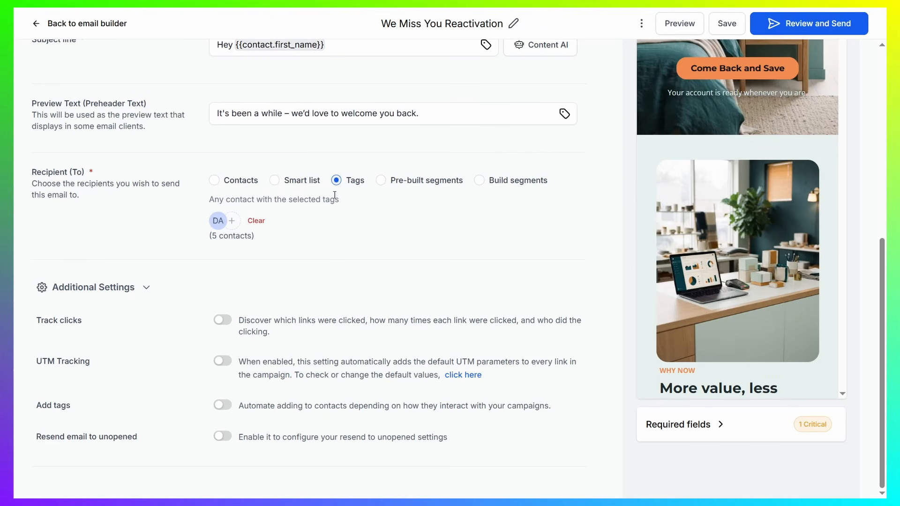
Switch the recipients back to all contacts and review the campaign's required fields for sending
click(240, 181)
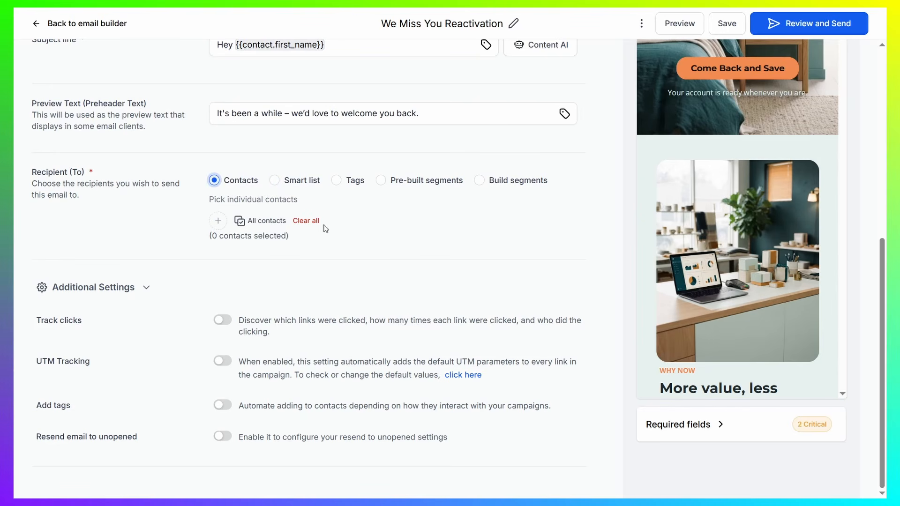
scroll(267, 178, up, 7)
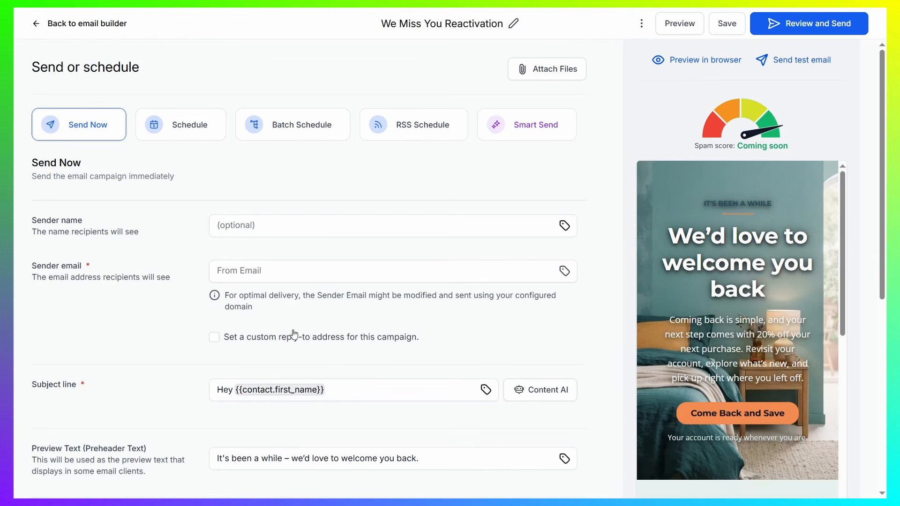
click(822, 31)
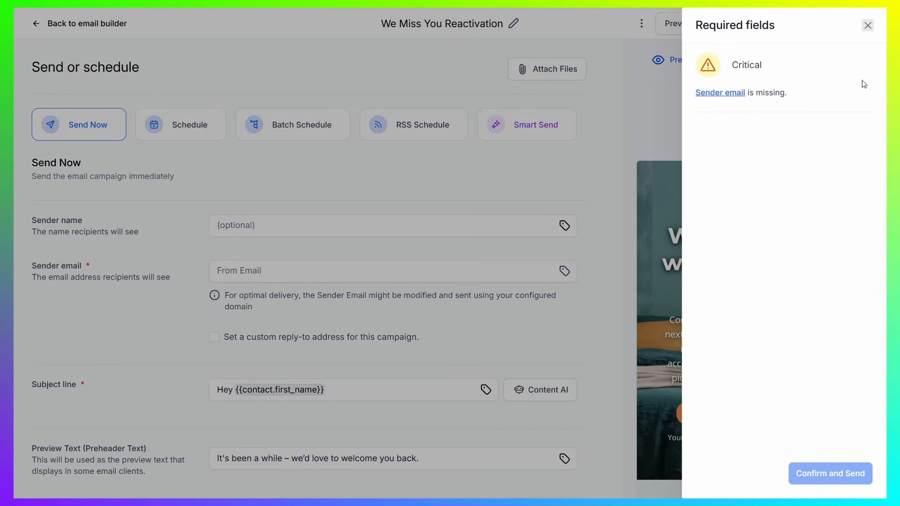
click(868, 28)
scroll(91, 207, down, 3)
scroll(92, 207, up, 3)
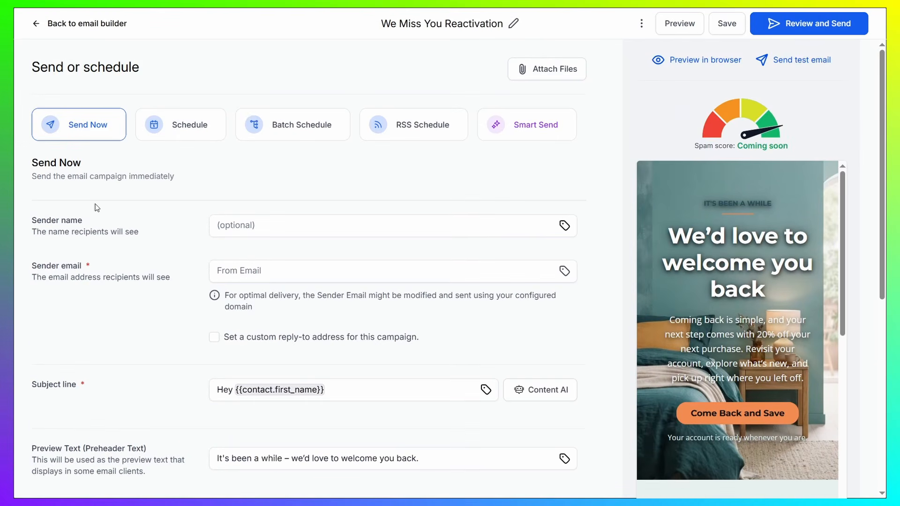
Change the campaign's delivery method to Schedule and review its sender, recipient and additional settings
click(183, 135)
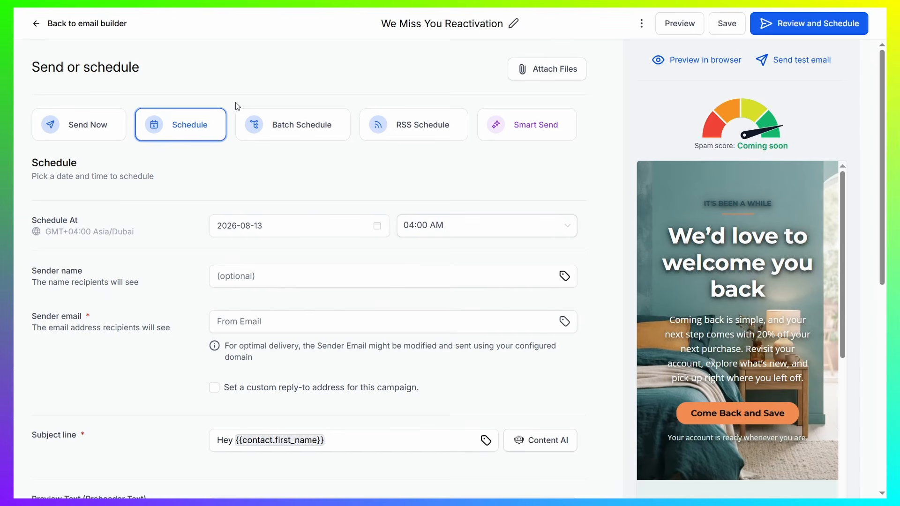
scroll(270, 288, down, 5)
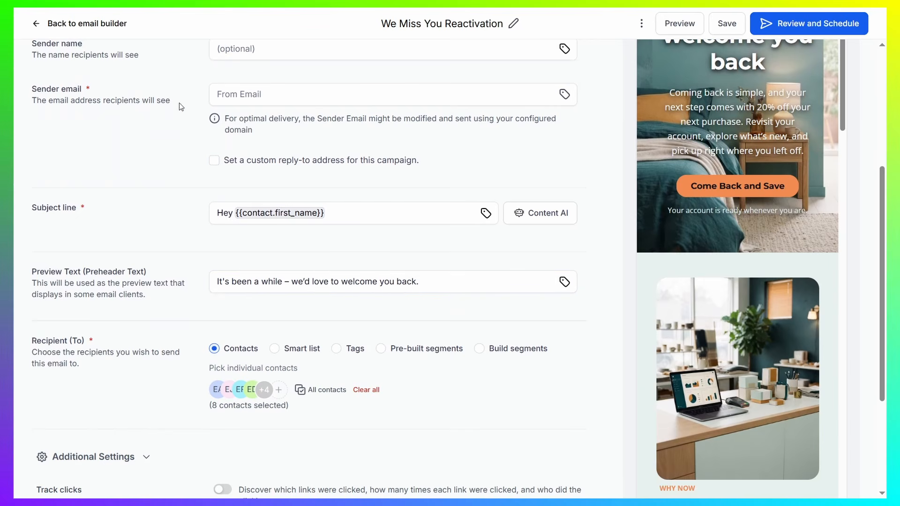
scroll(215, 233, down, 4)
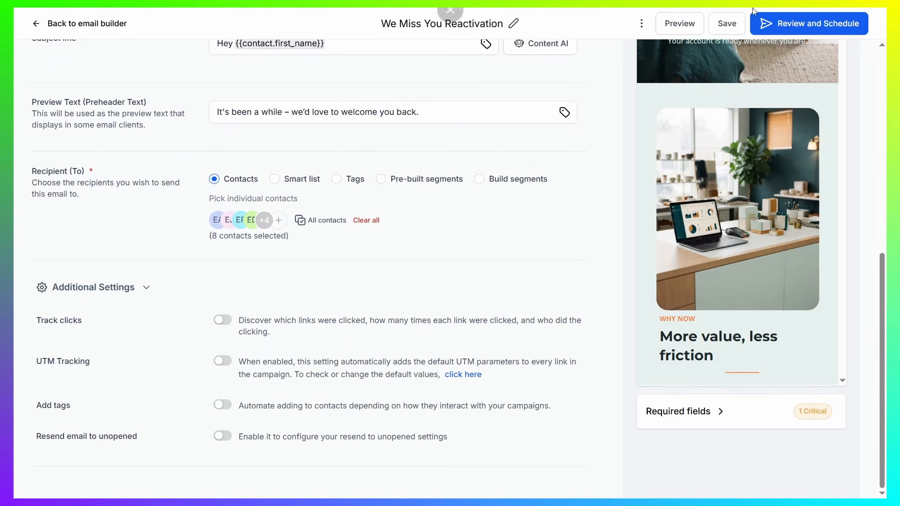
scroll(257, 257, up, 9)
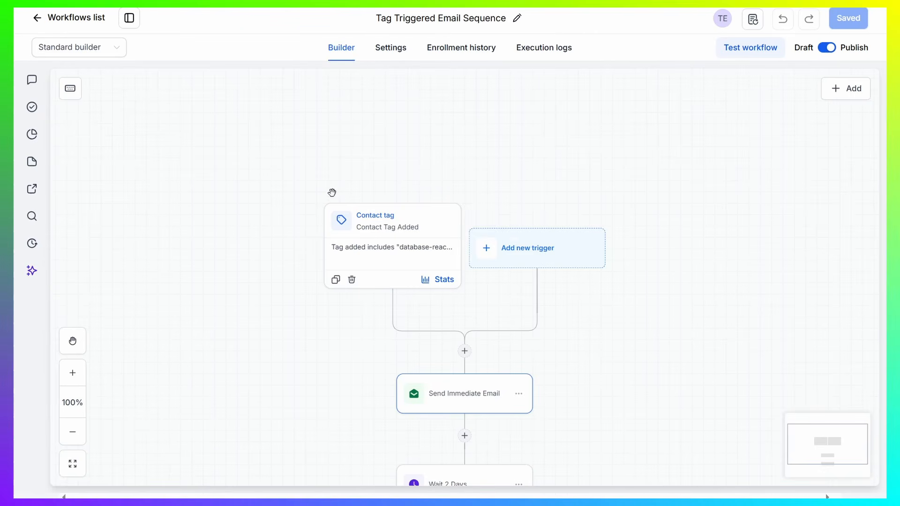
In the Tag Triggered Email Sequence workflow, apply the existing We Miss You Reactivation template to the Send Immediate Email action
click(332, 193)
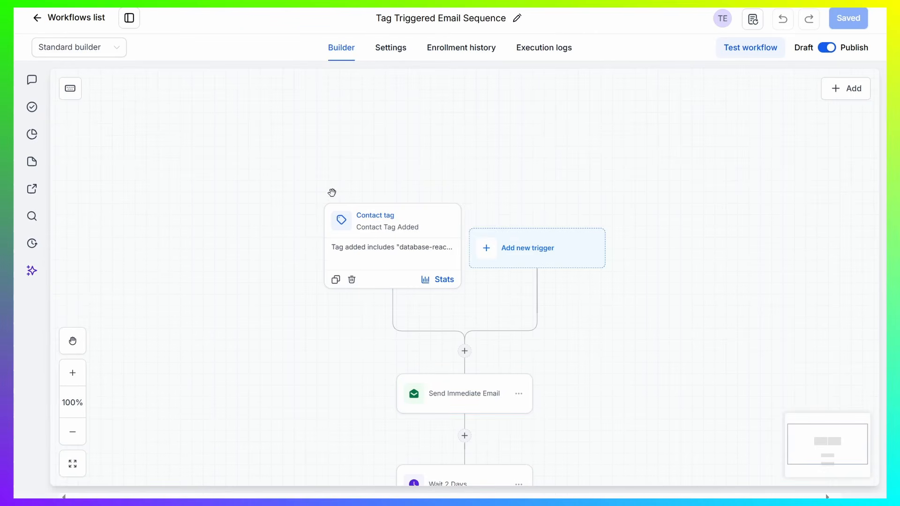
scroll(188, 122, down, 5)
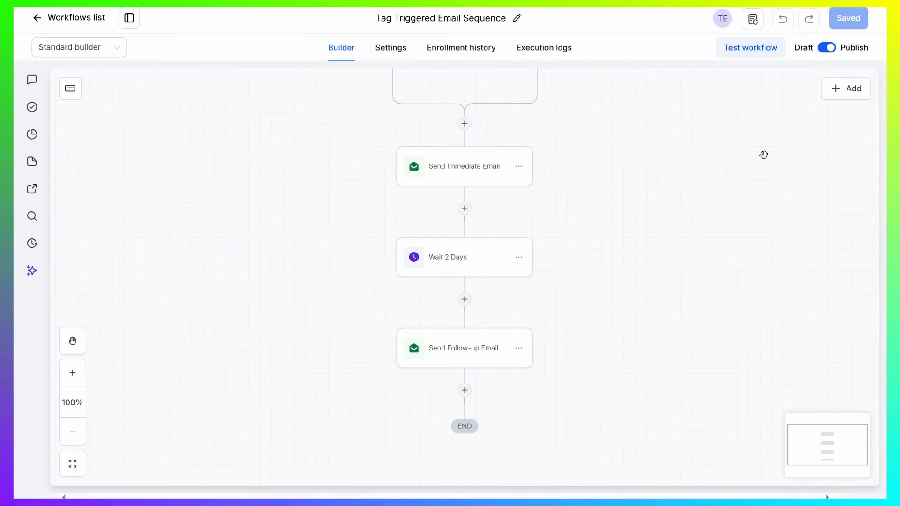
click(465, 167)
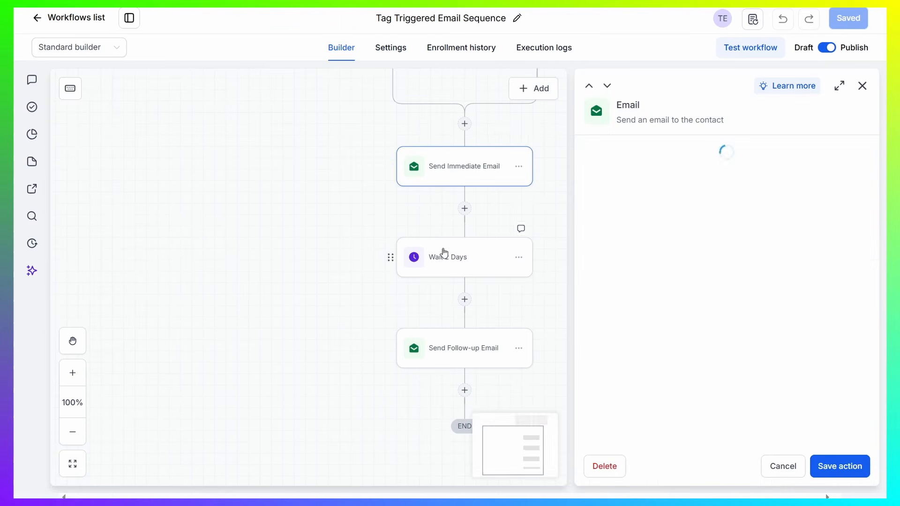
scroll(637, 215, down, 7)
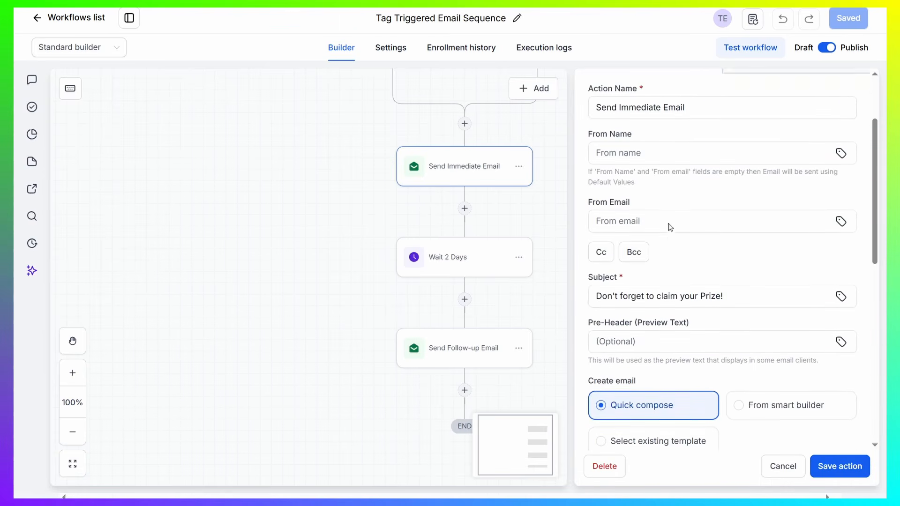
scroll(713, 236, down, 3)
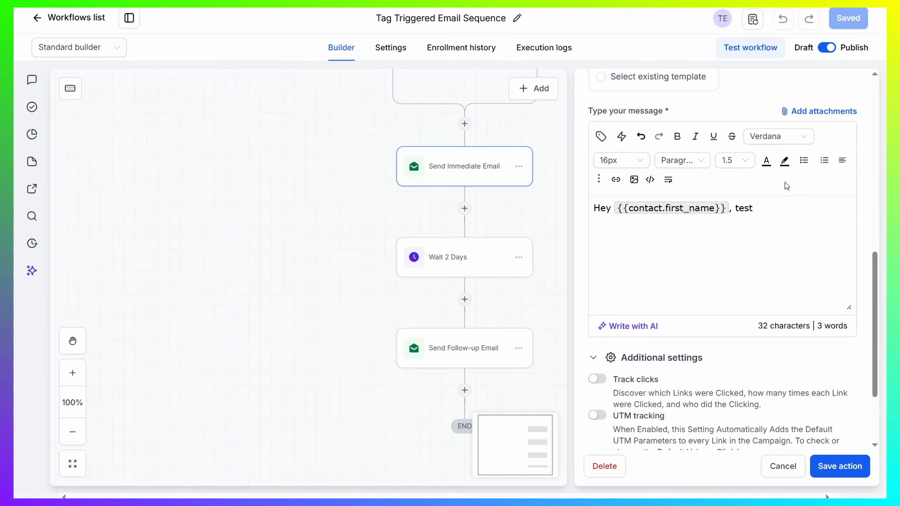
scroll(731, 220, up, 3)
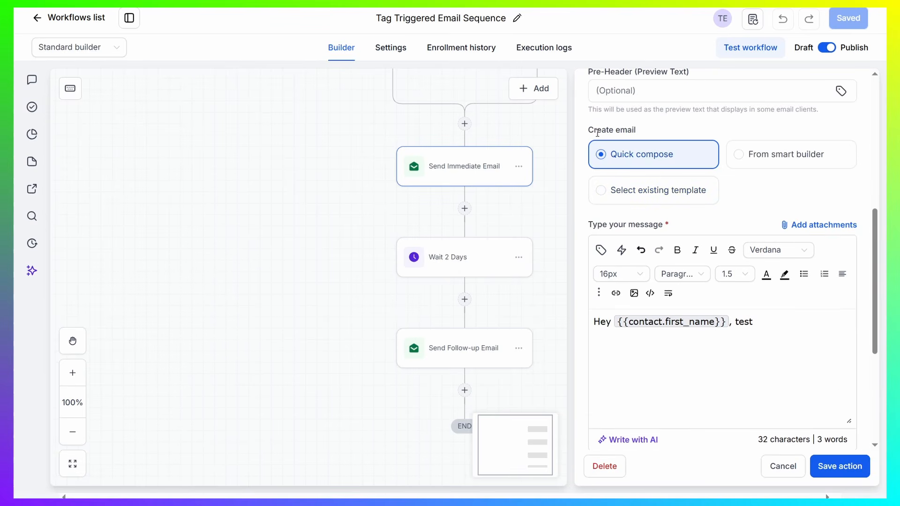
click(666, 192)
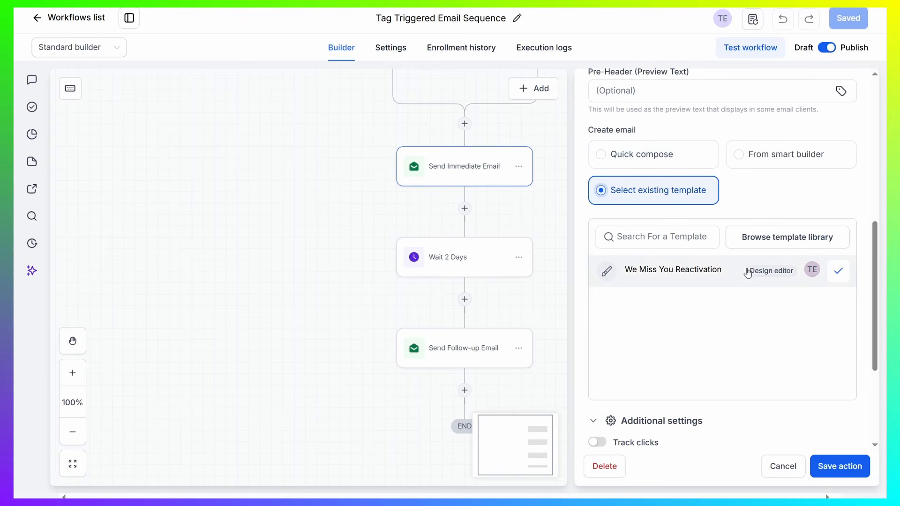
click(833, 273)
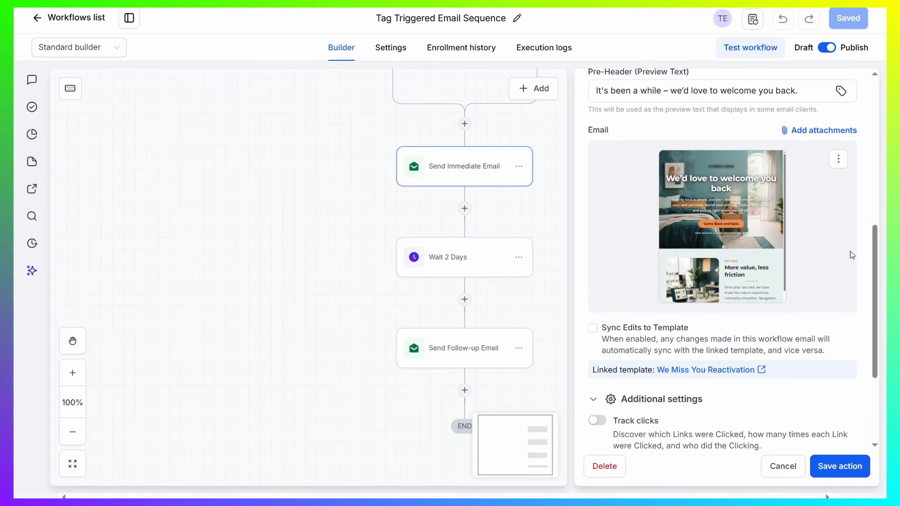